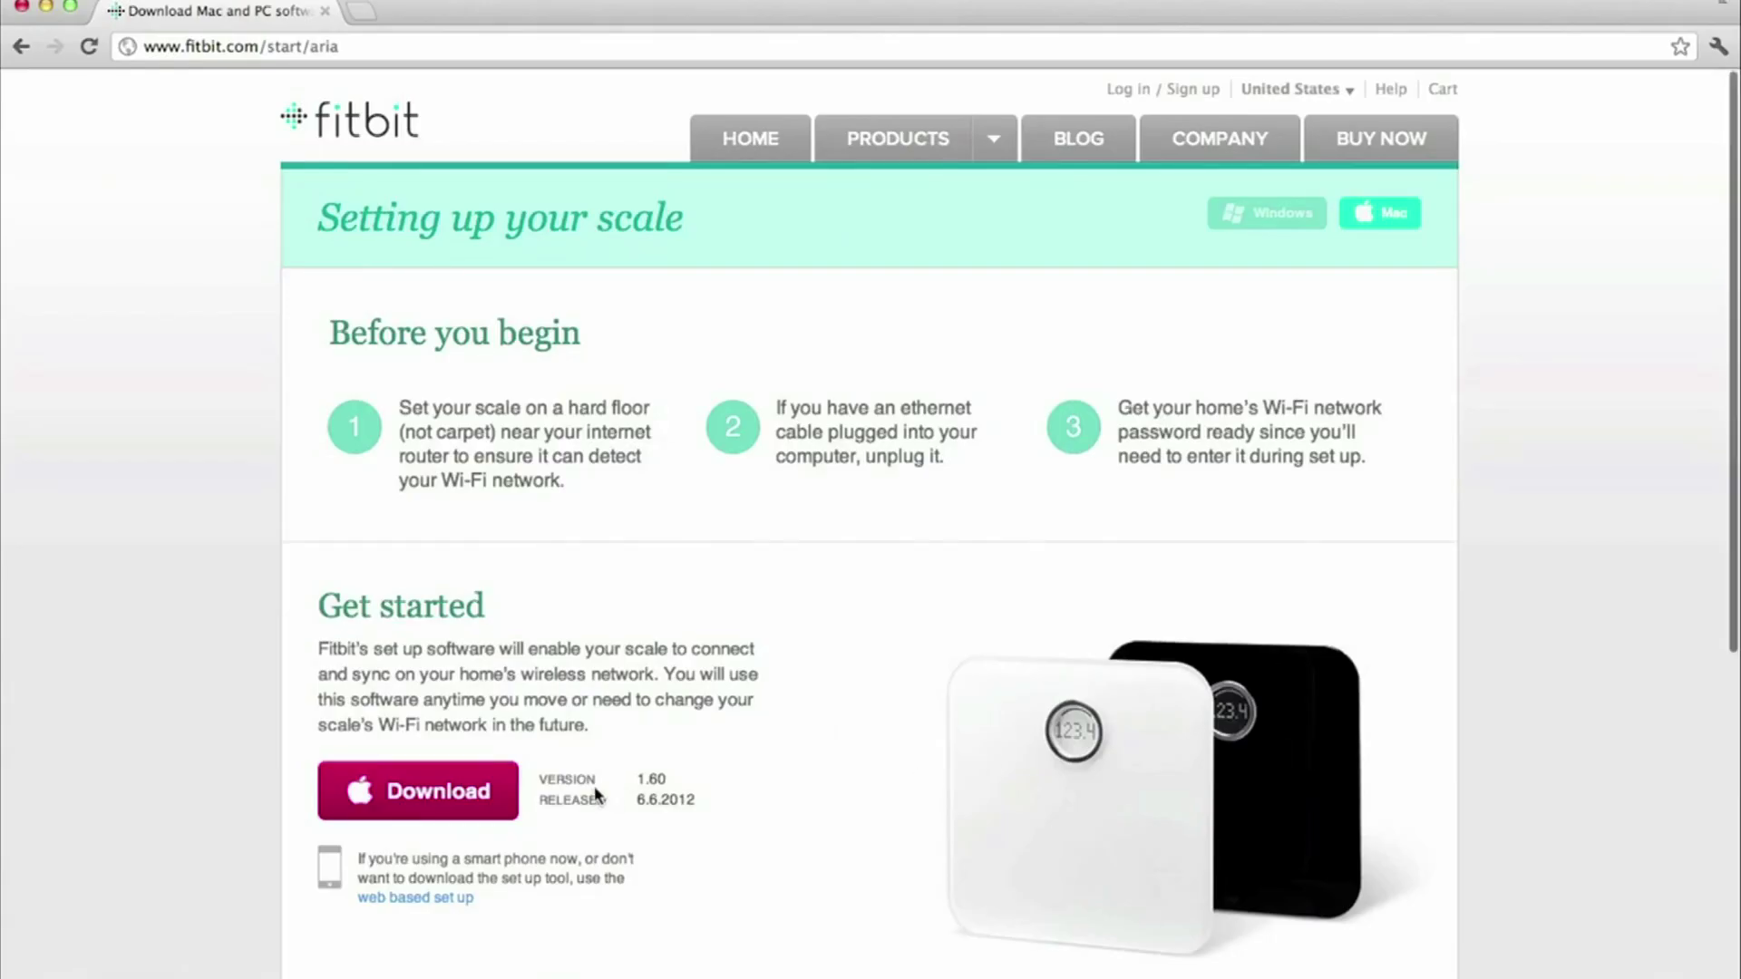
Download the Mac setup software from fitbit.com/start/aria and proceed to the free account sign-up form
left_click(486, 792)
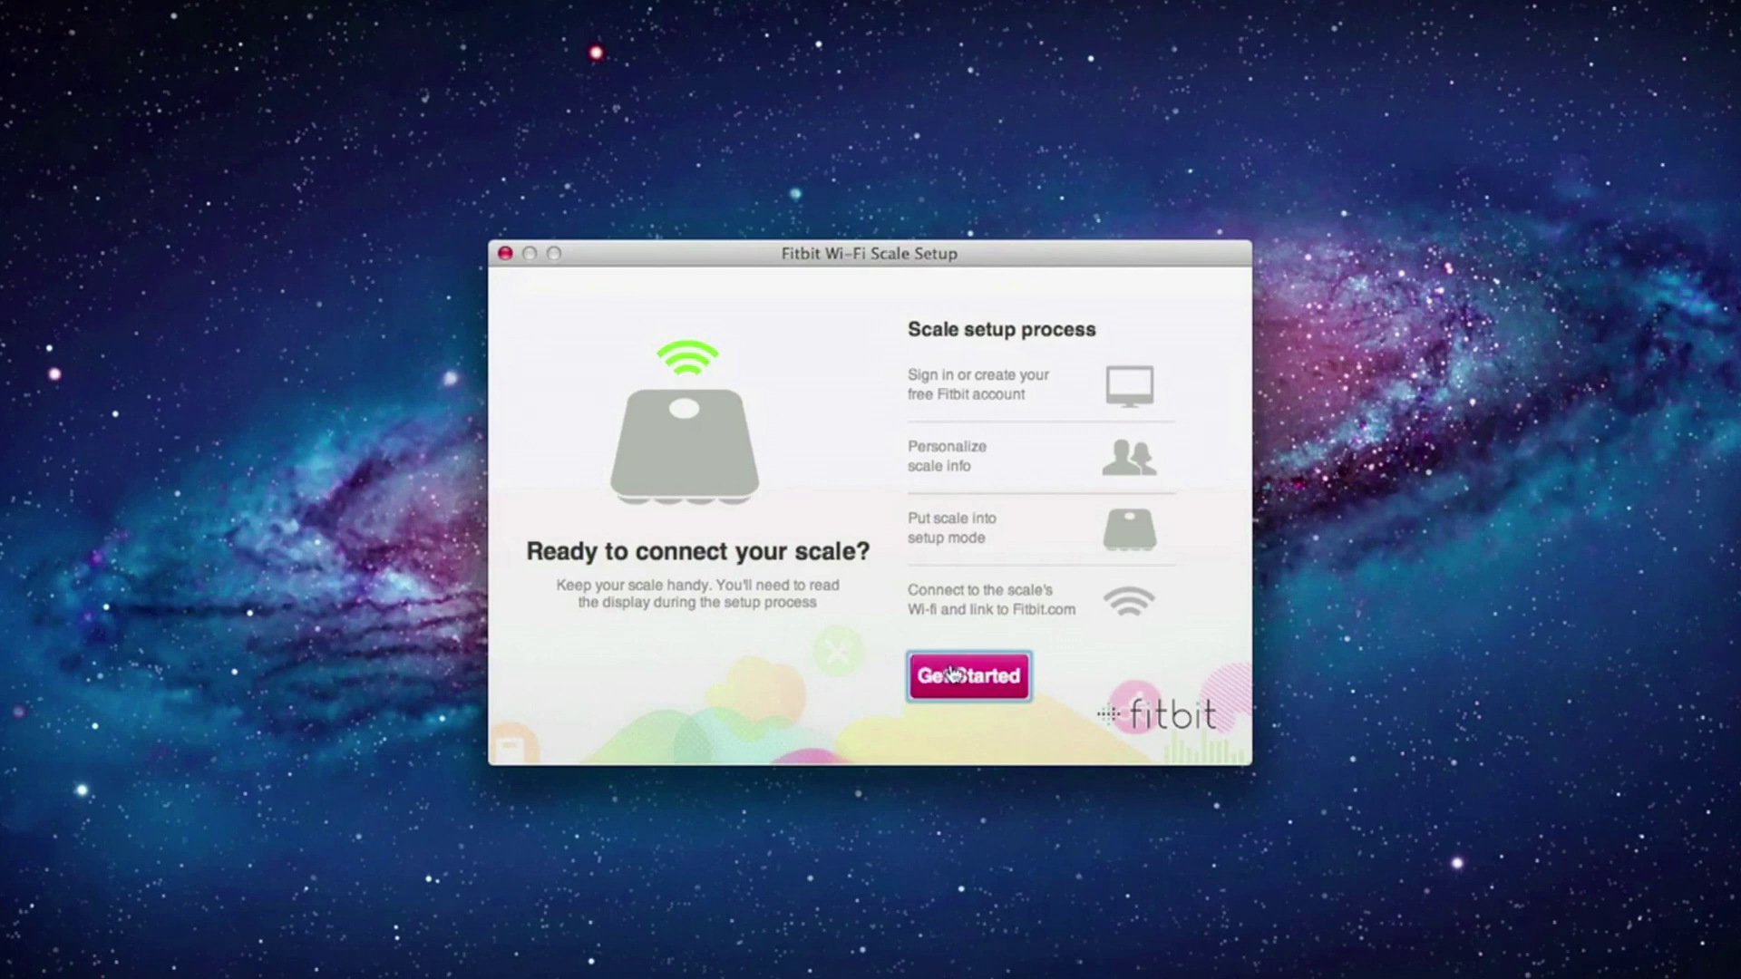
left_click(953, 674)
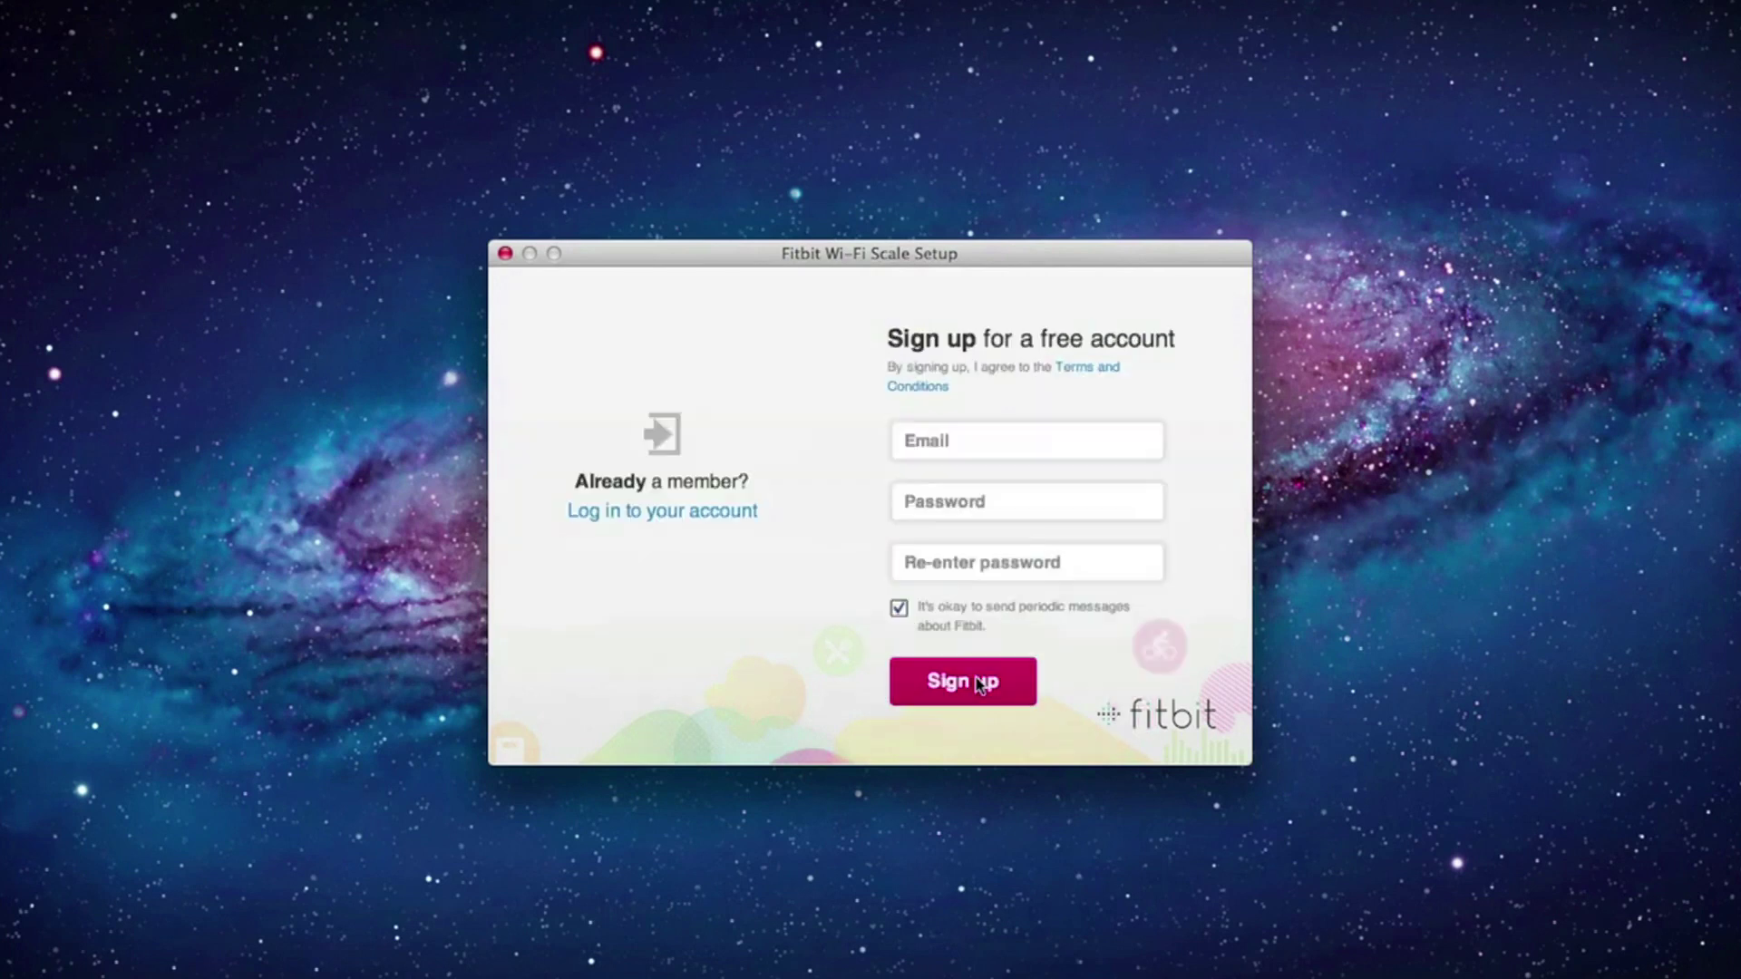